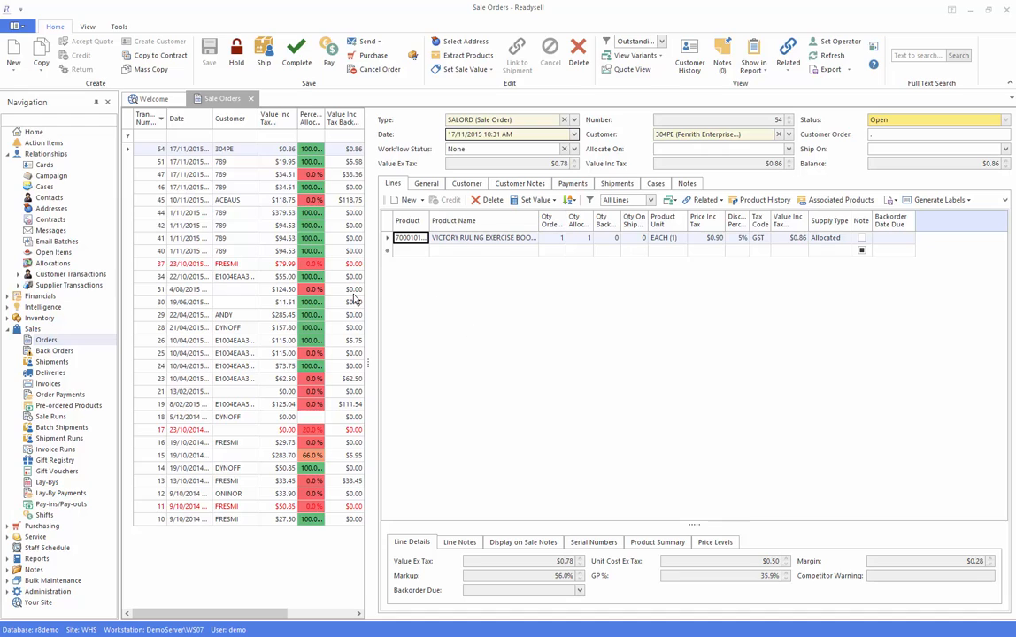
Start a new sale order and enter the operator code
left_click(12, 45)
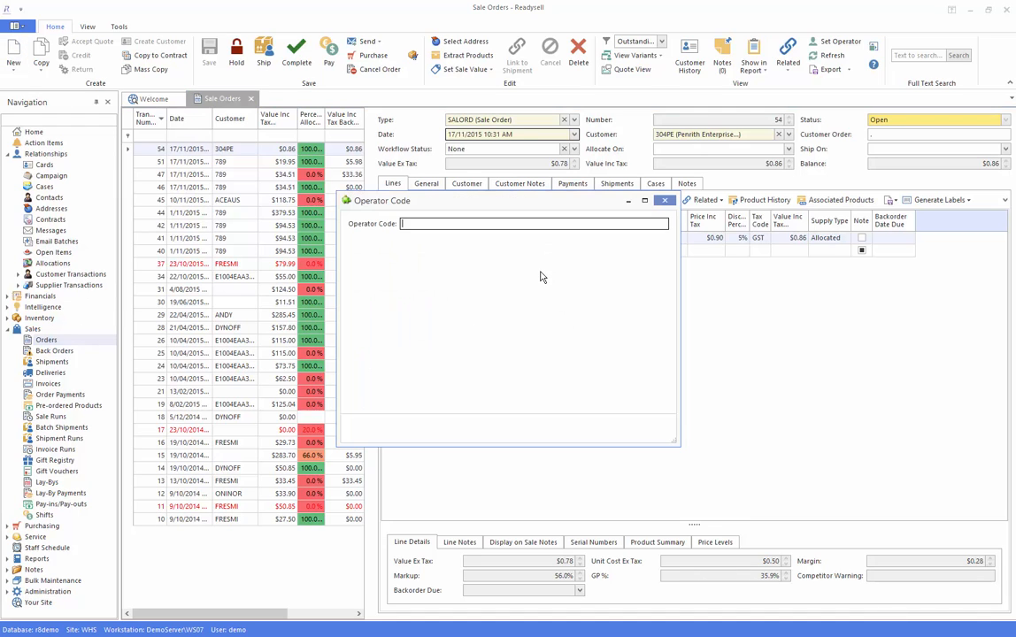
type("2")
key("Return")
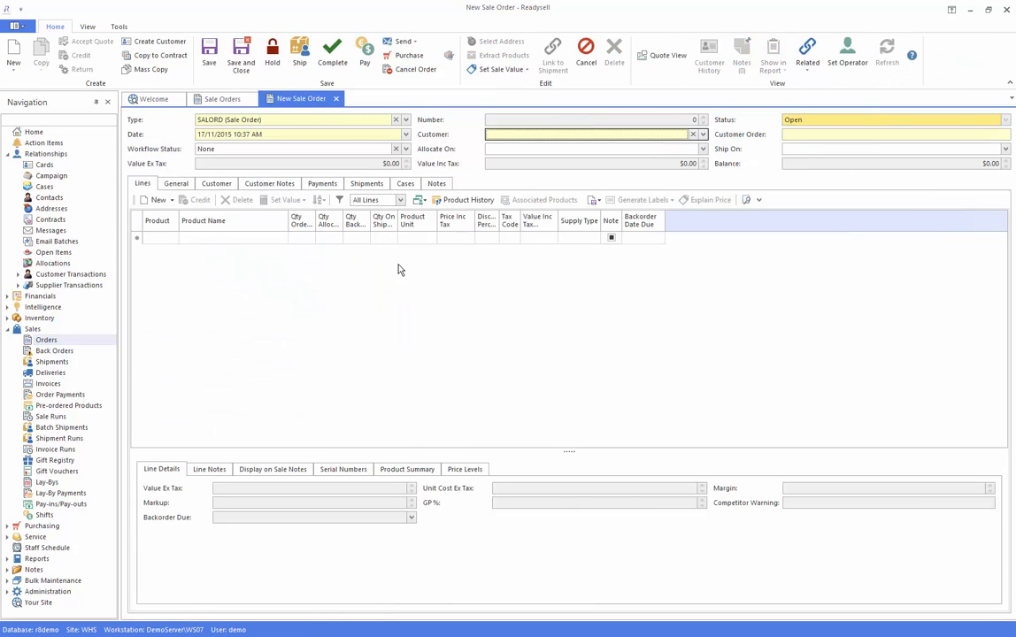
Set the order's customer to 789 (Local Football League) and its customer order reference to "back order toner"
left_click(704, 134)
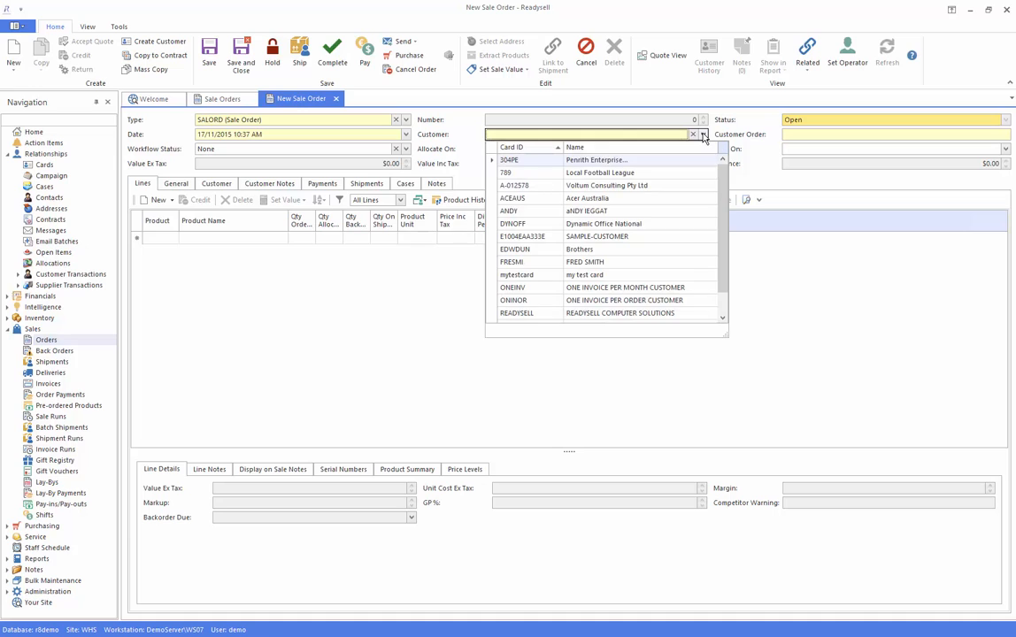
left_click(591, 174)
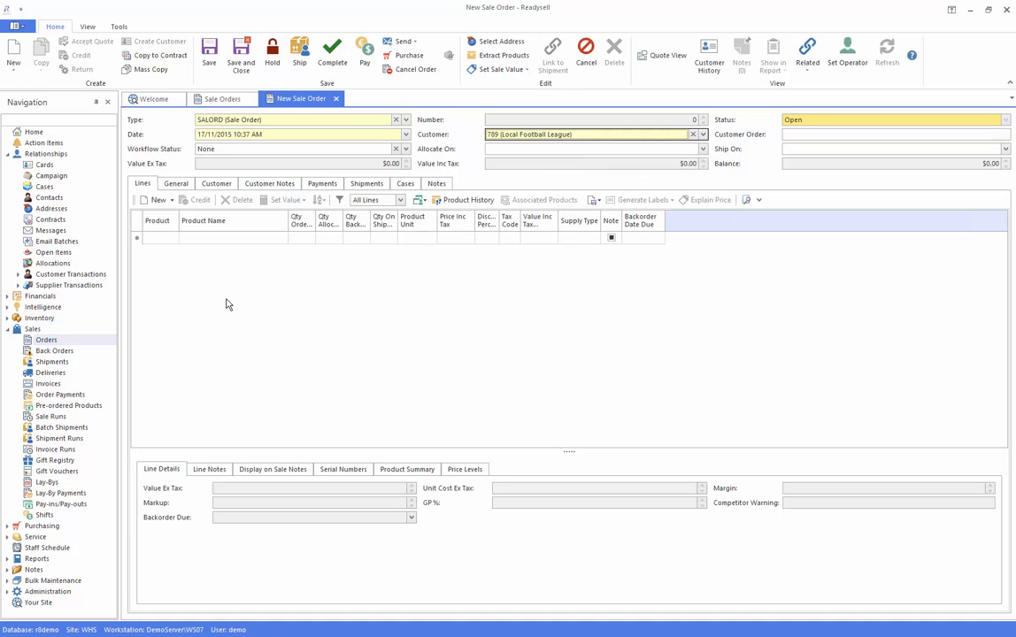
left_click(816, 135)
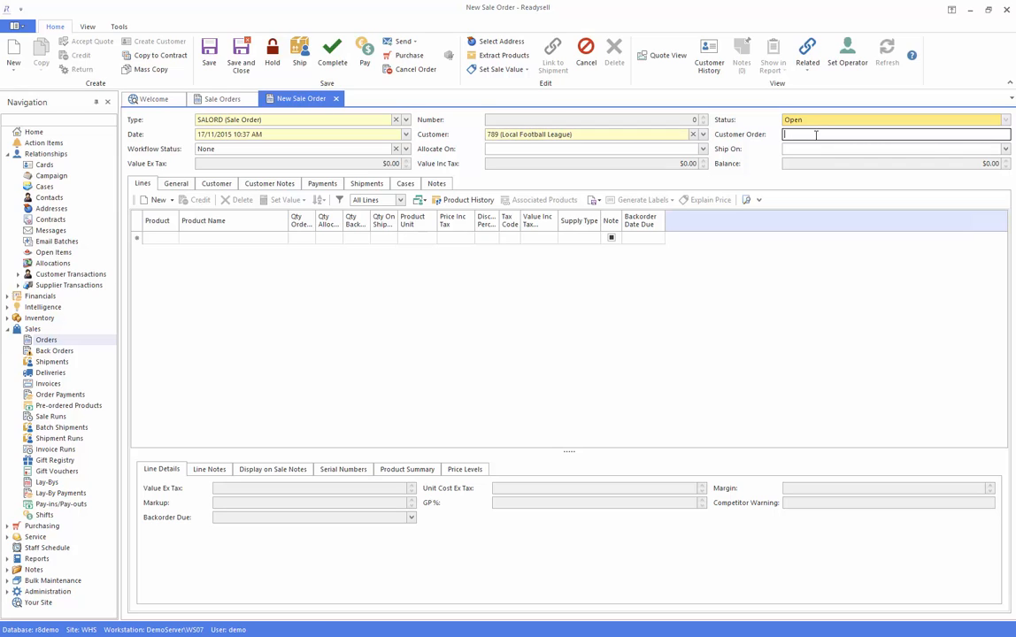
type("back order")
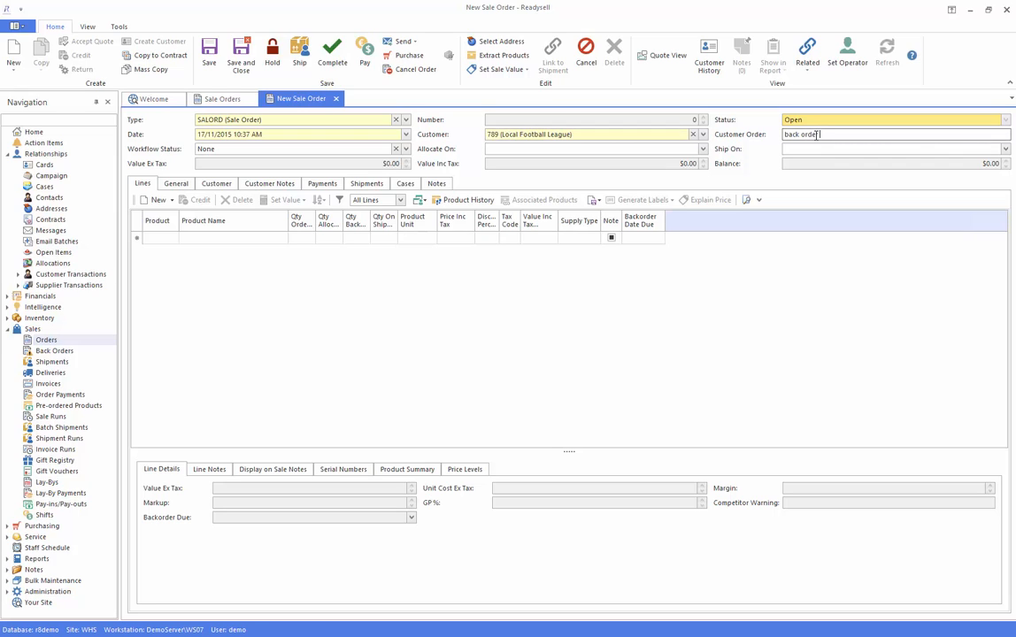
type(" toner")
Search products for "toner", add the Brother TN-150BK laser toner (7000133) as an order line, and save the order
left_click(162, 239)
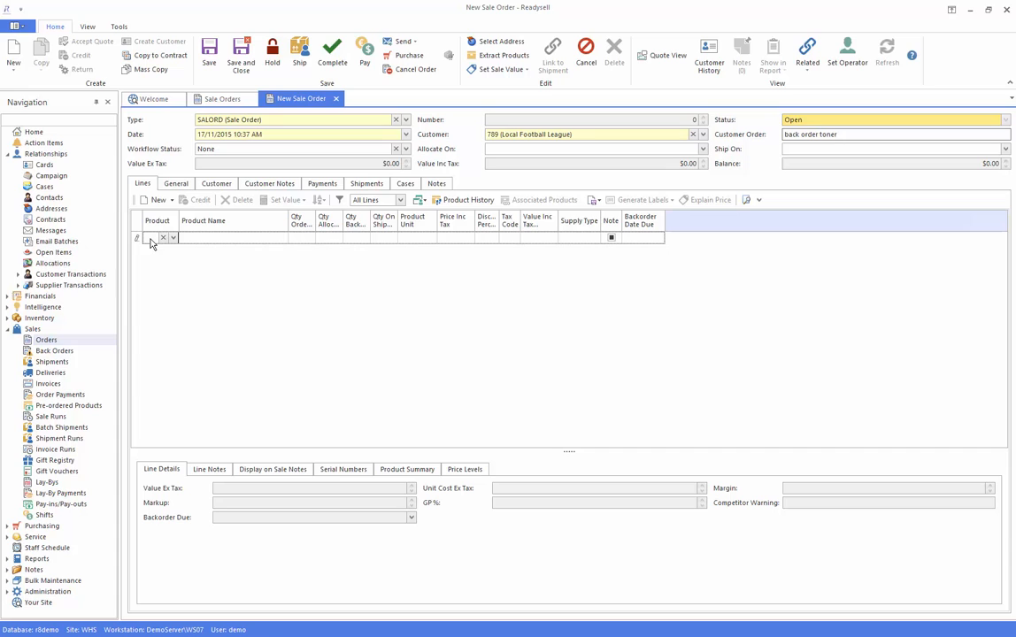
left_click(150, 240)
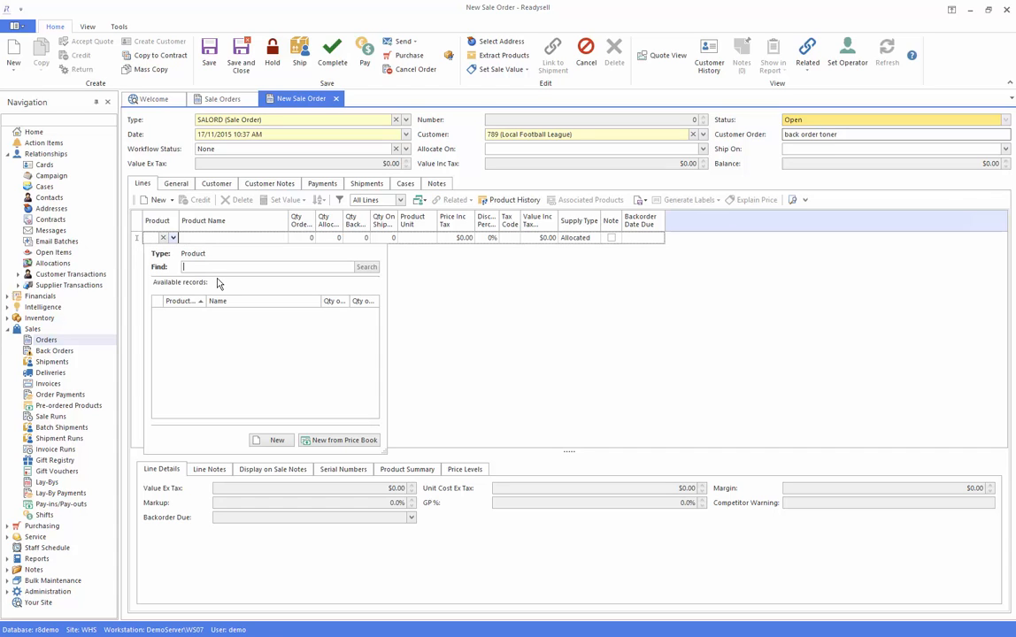
type("toner")
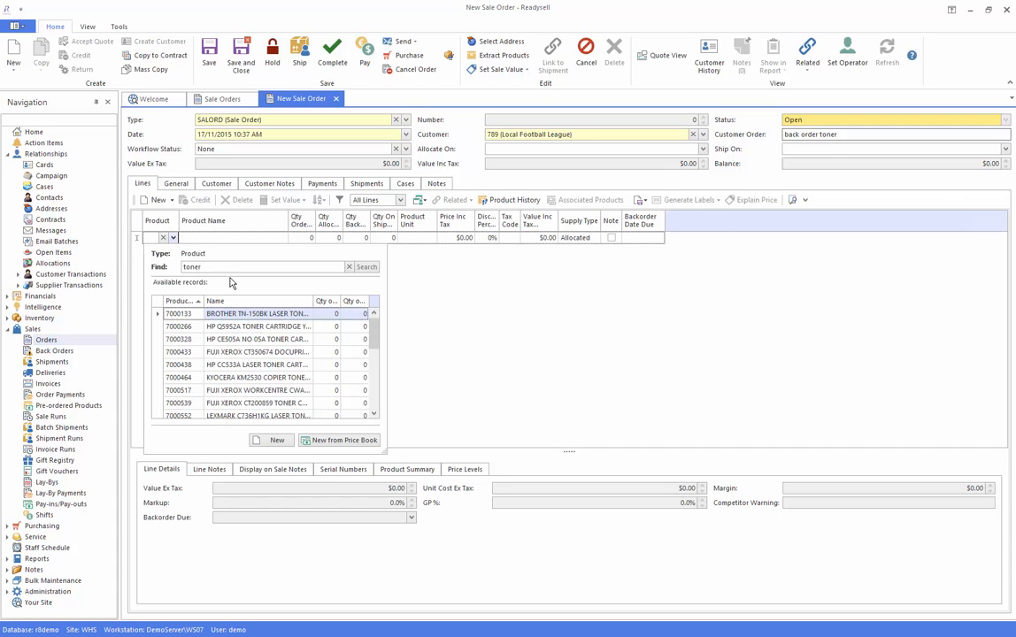
left_click(228, 317)
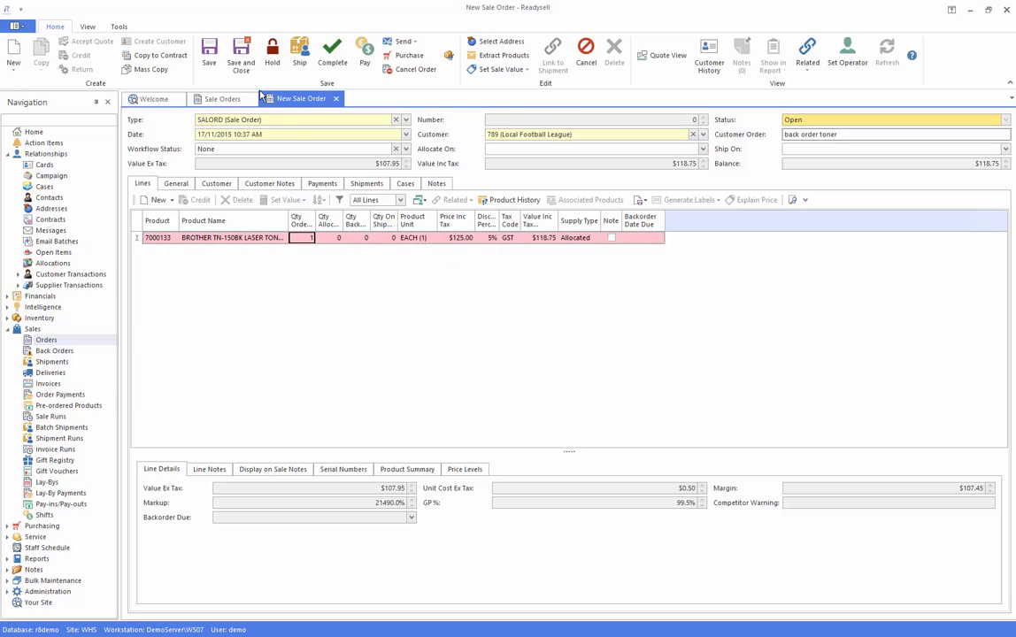
left_click(209, 53)
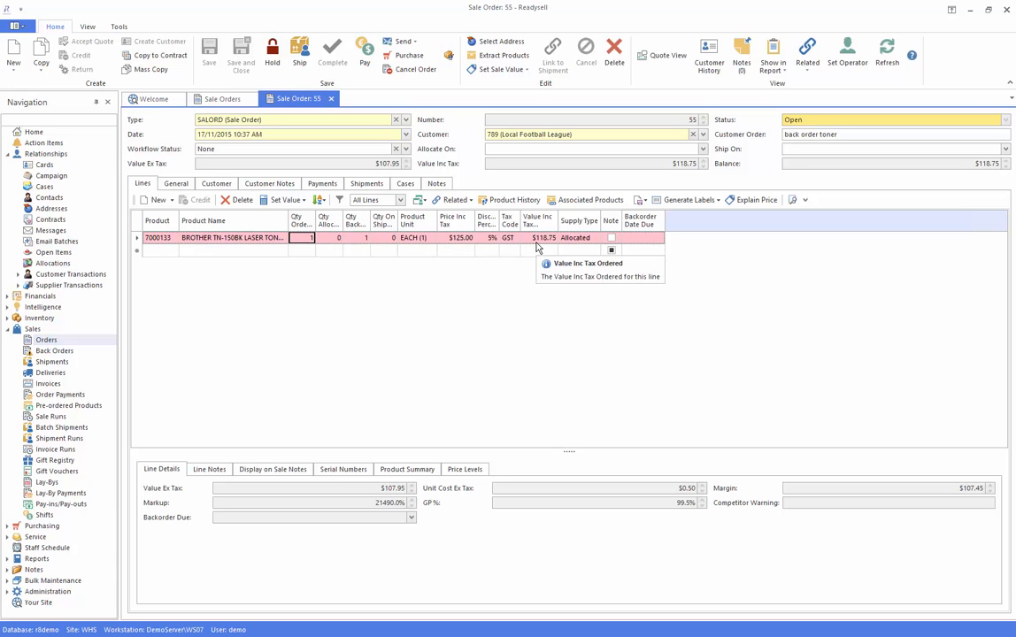
Record a $23.75 deposit on the sale order with 1 CASH as the tender
left_click(364, 53)
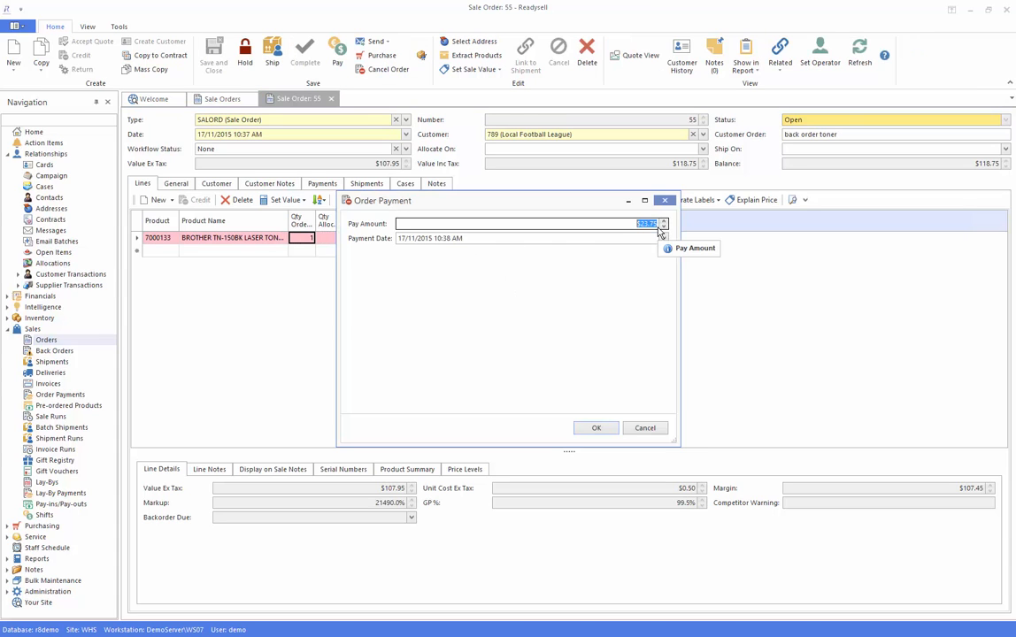
left_click_drag(478, 200, 422, 275)
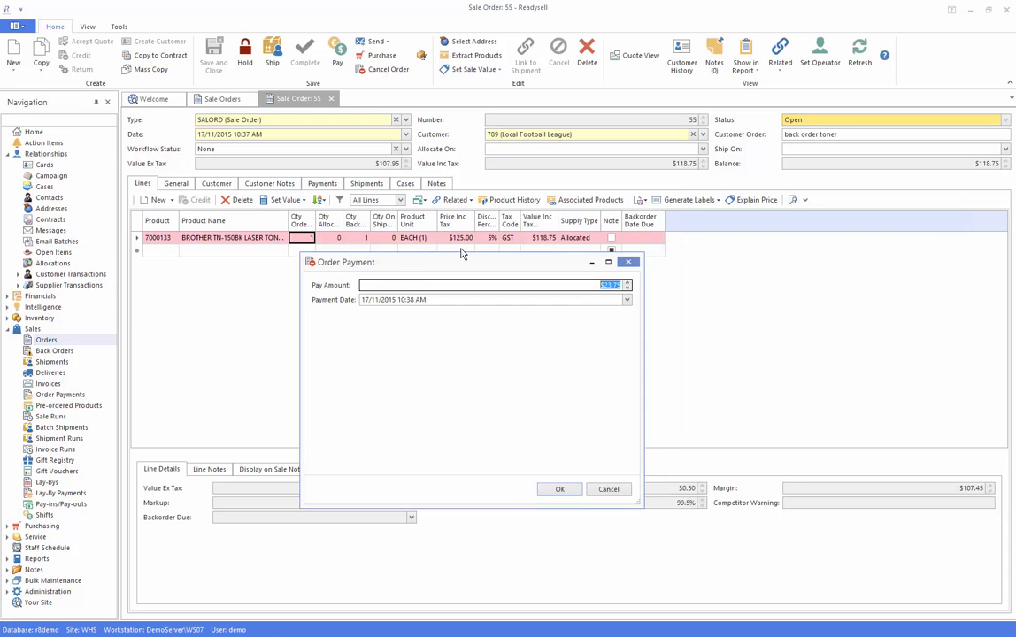
left_click(556, 492)
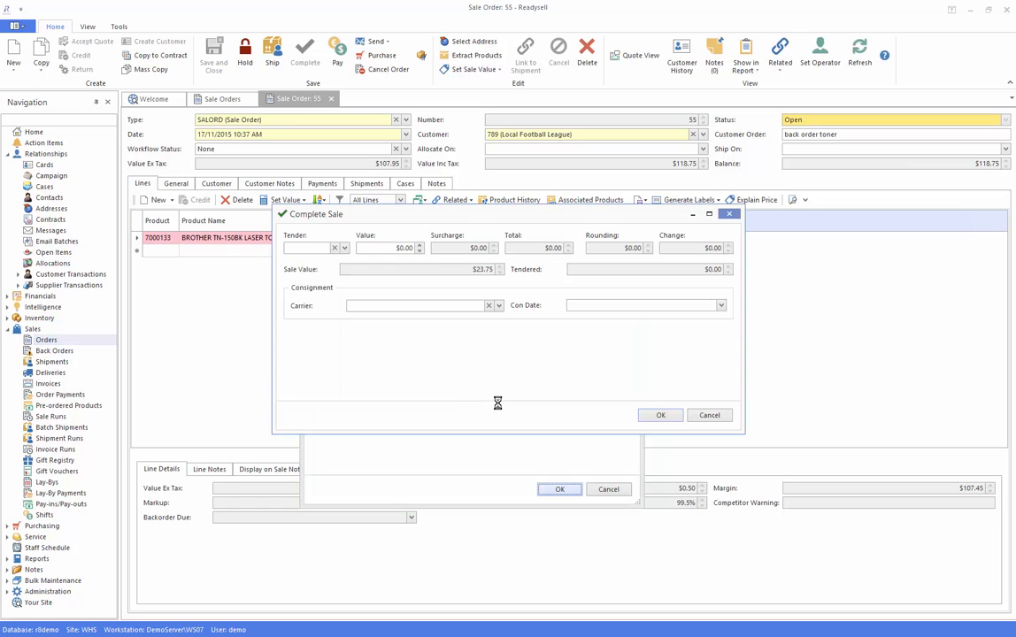
left_click(343, 248)
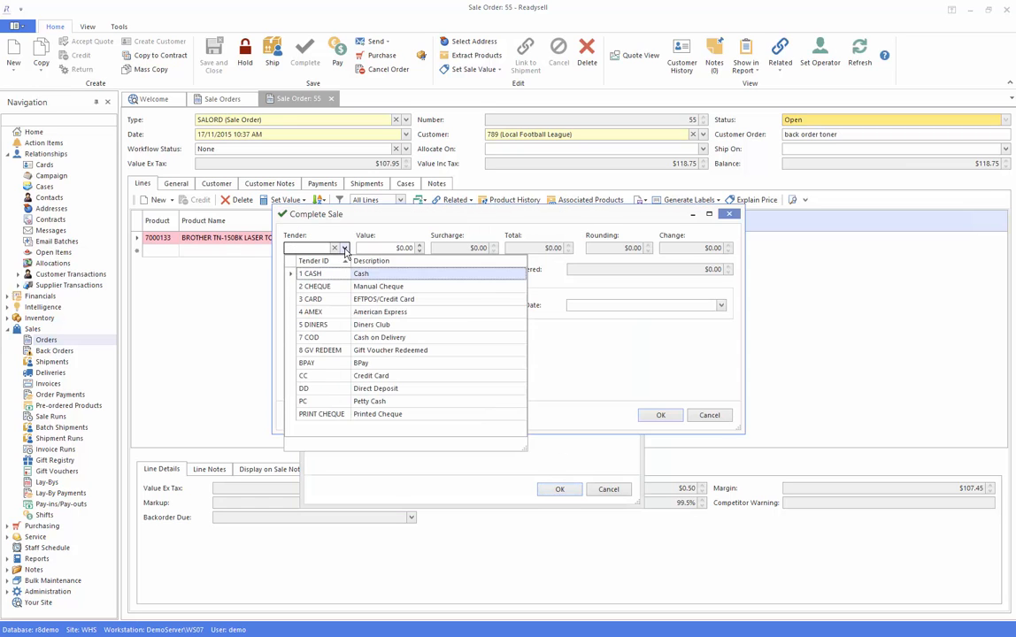
left_click(321, 274)
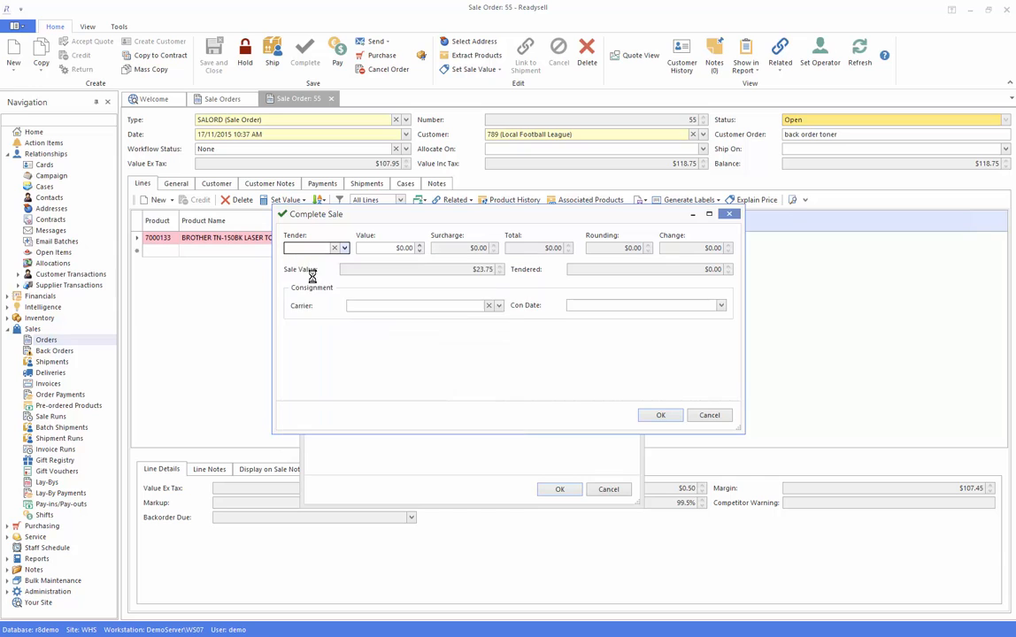
left_click(656, 415)
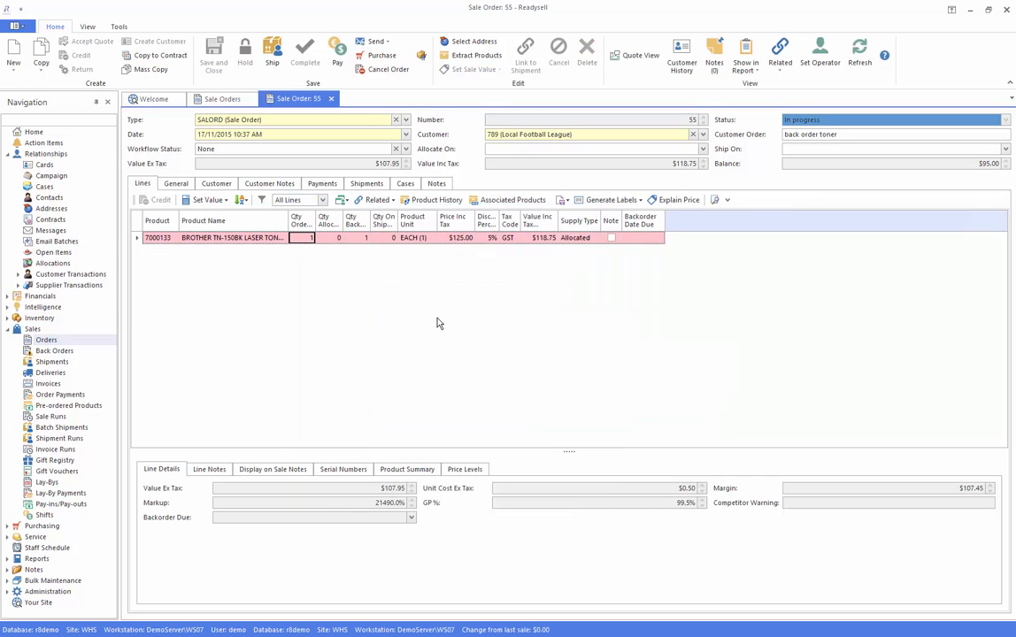
Preview the Order Docket report for the sale order, review the deposit details, and close the preview
left_click(746, 60)
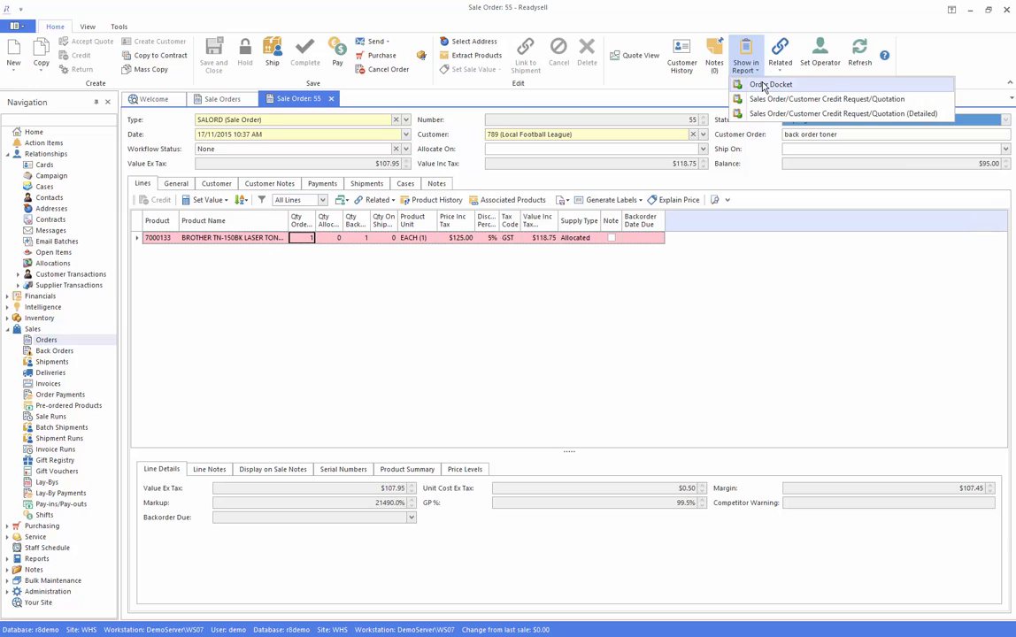
left_click(759, 88)
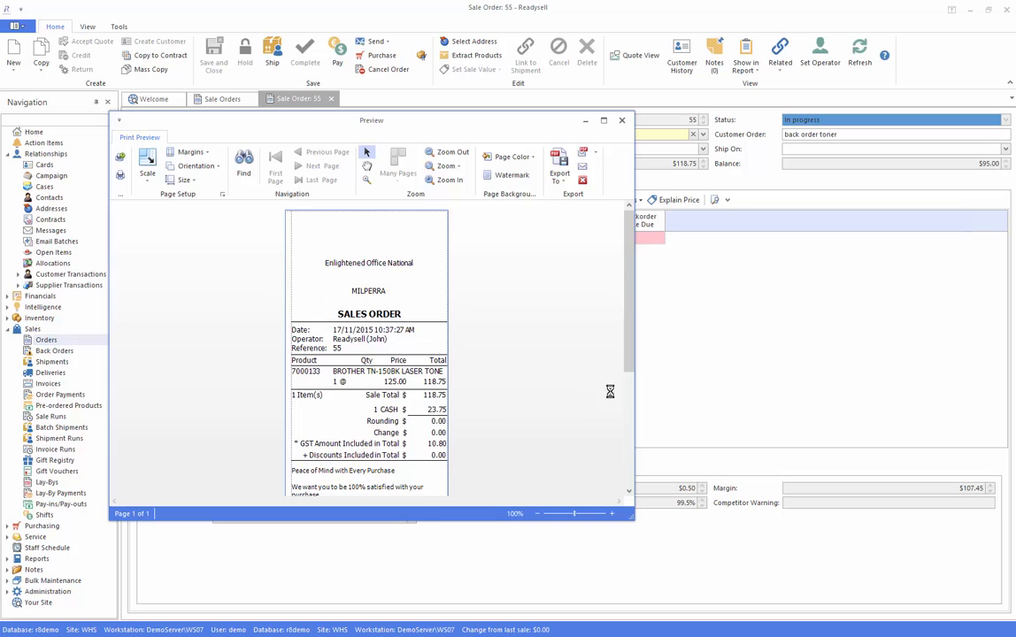
left_click_drag(629, 350, 603, 335)
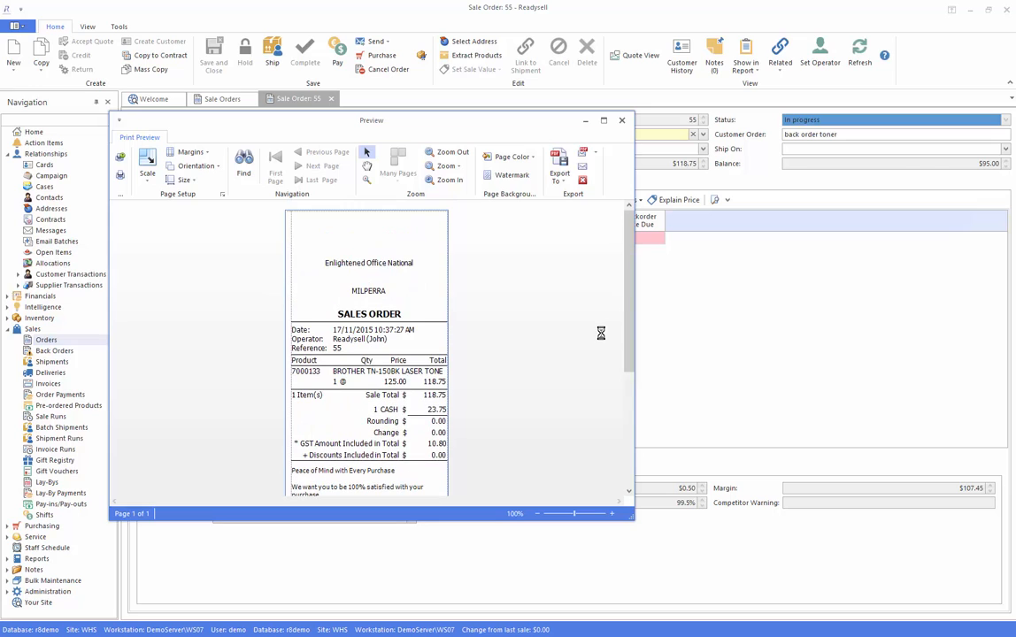
left_click(624, 121)
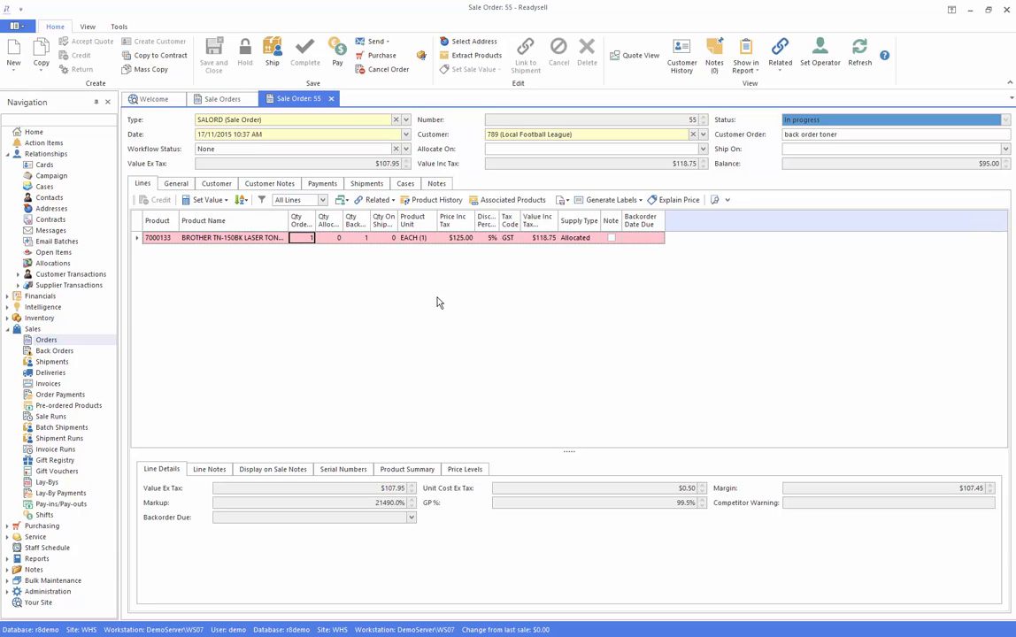
Generate a Regular Purchase for all lines of the sale order, including the discontinued toner, and save the purchase order with supplier 3MAUS
left_click(380, 55)
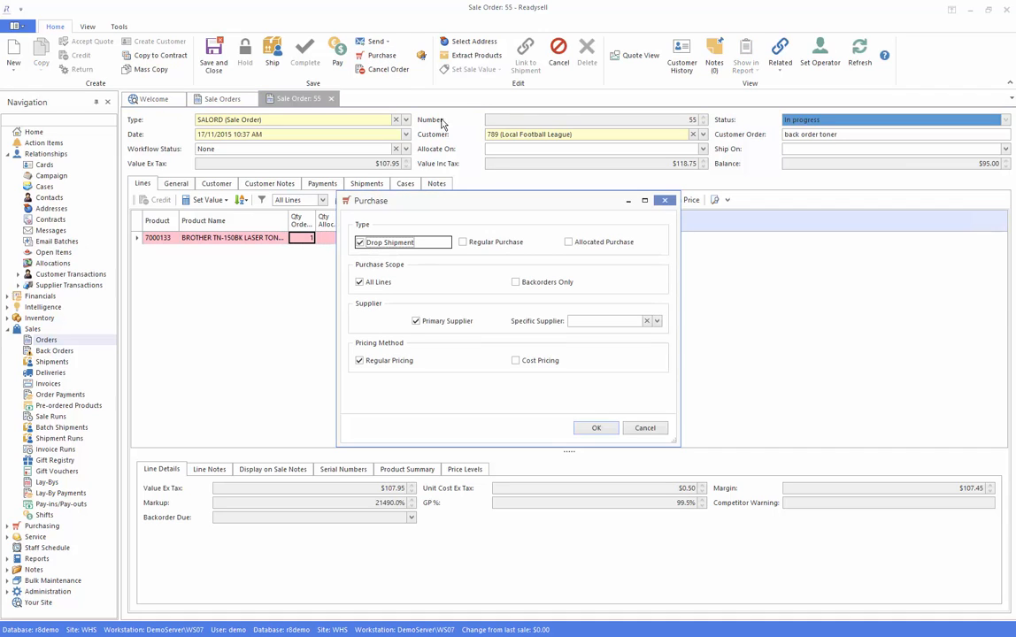
left_click(468, 243)
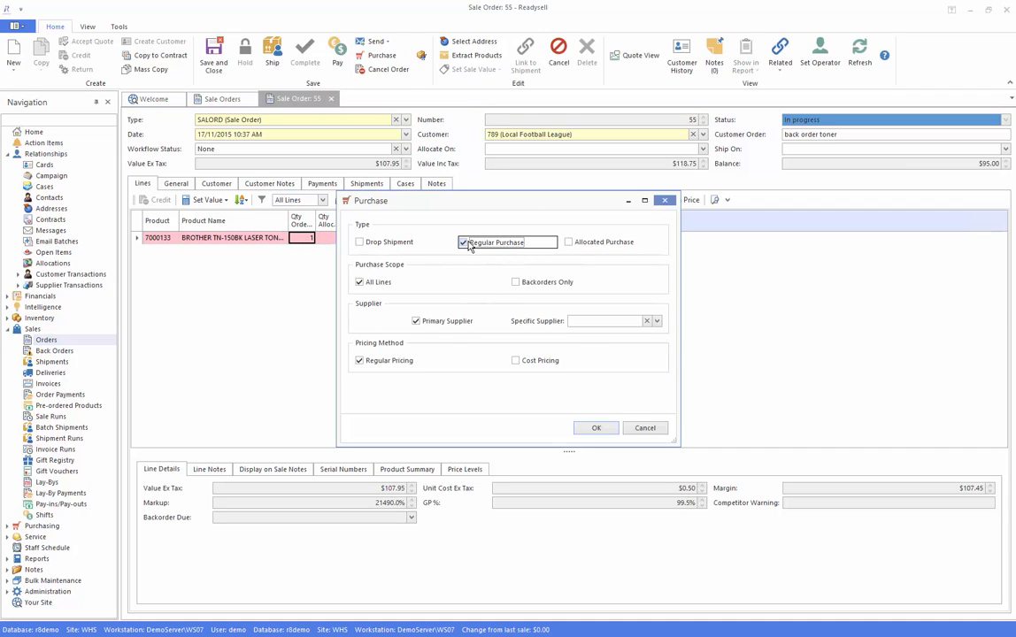
left_click(597, 428)
left_click(526, 367)
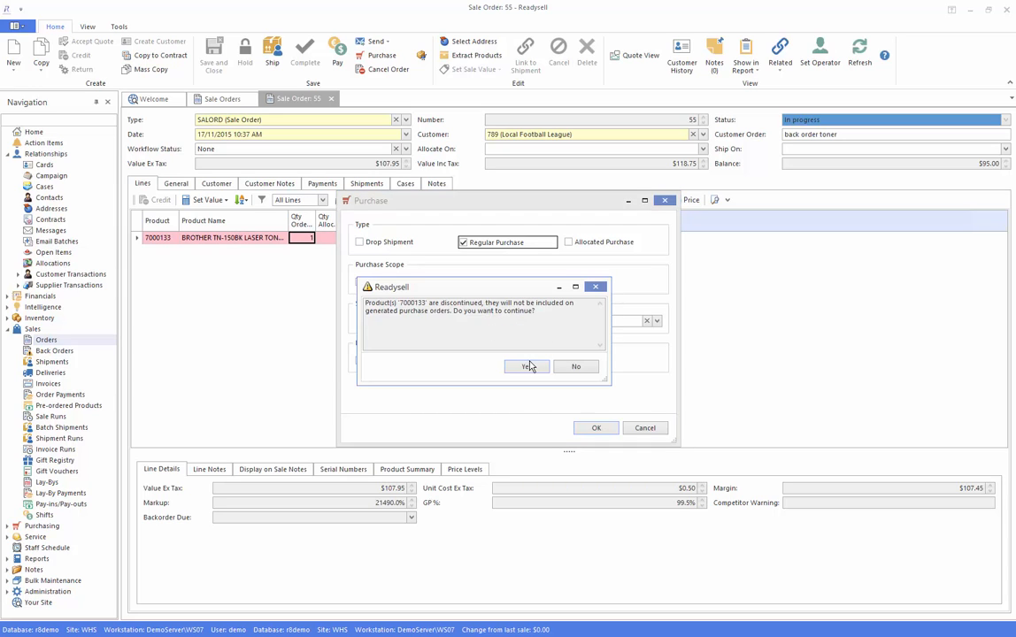
left_click(516, 366)
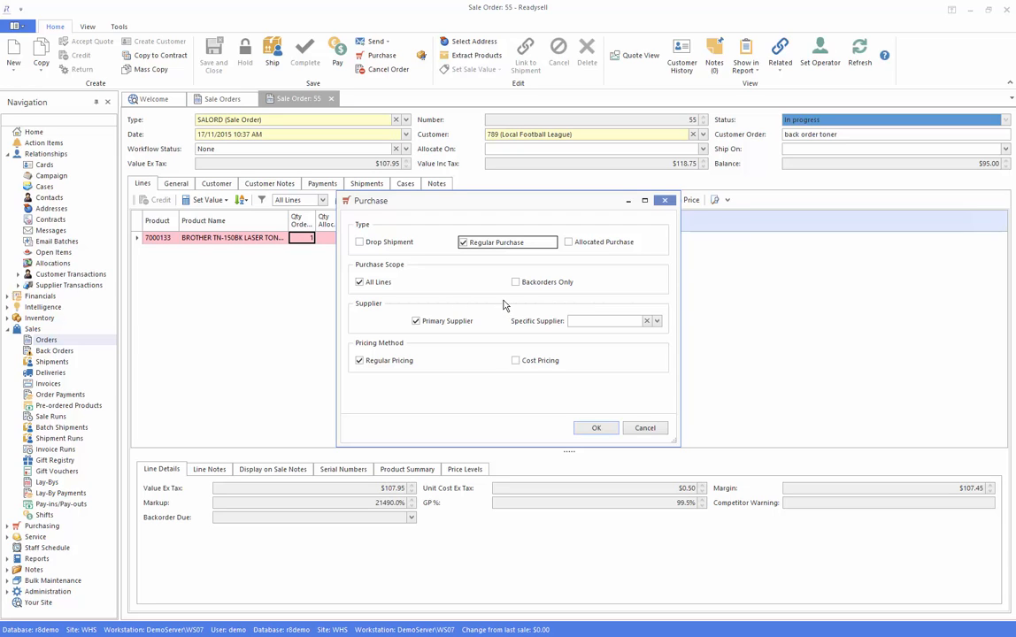
key("Return")
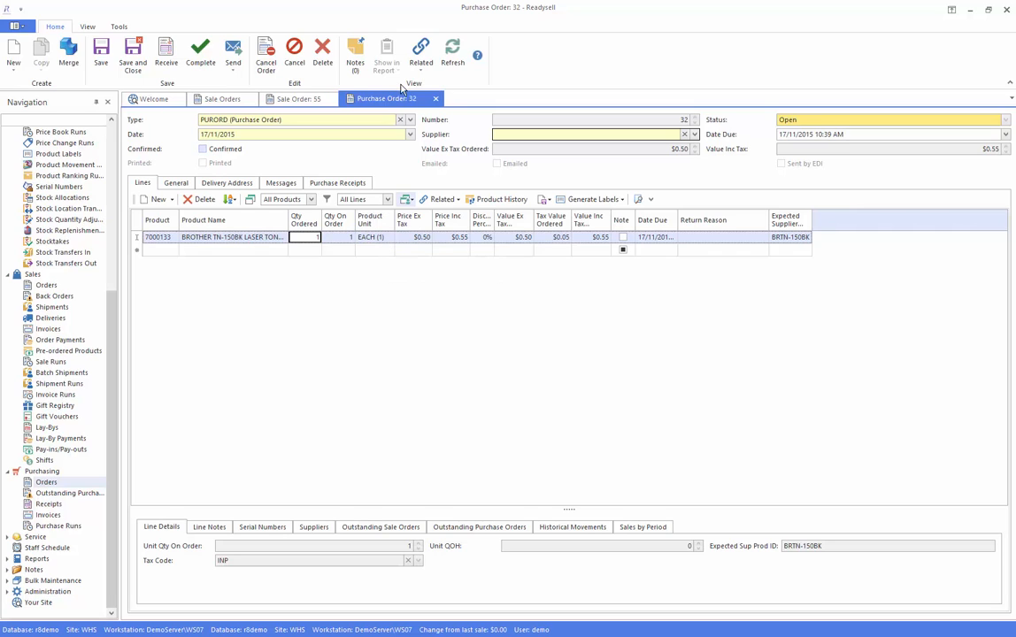
left_click(101, 53)
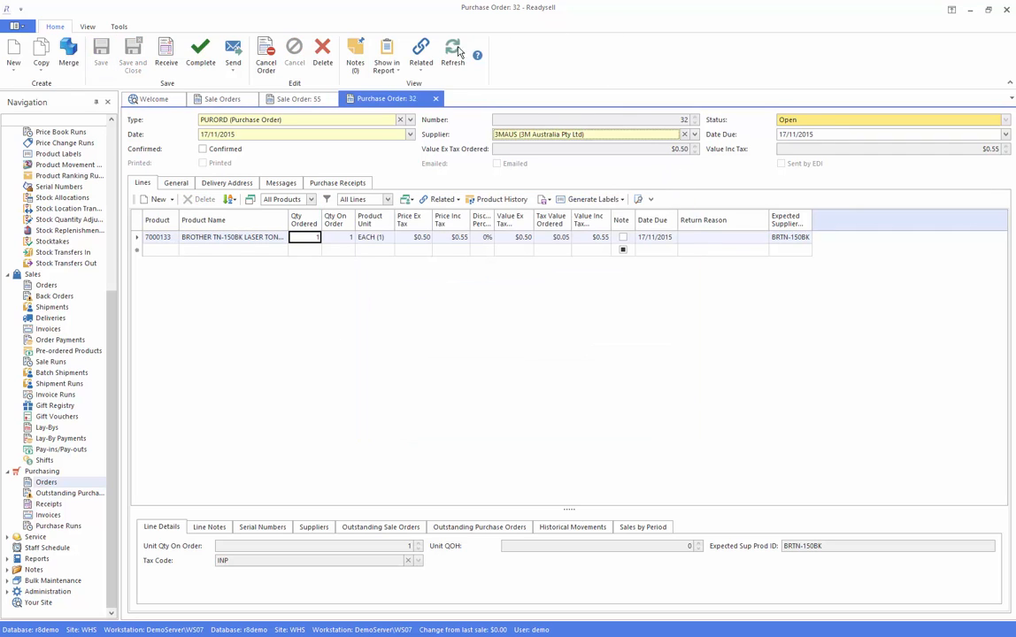
Check the purchase order's sending options, preview its Purchase Order/Supplier Credit Request report, and close the preview
left_click(234, 62)
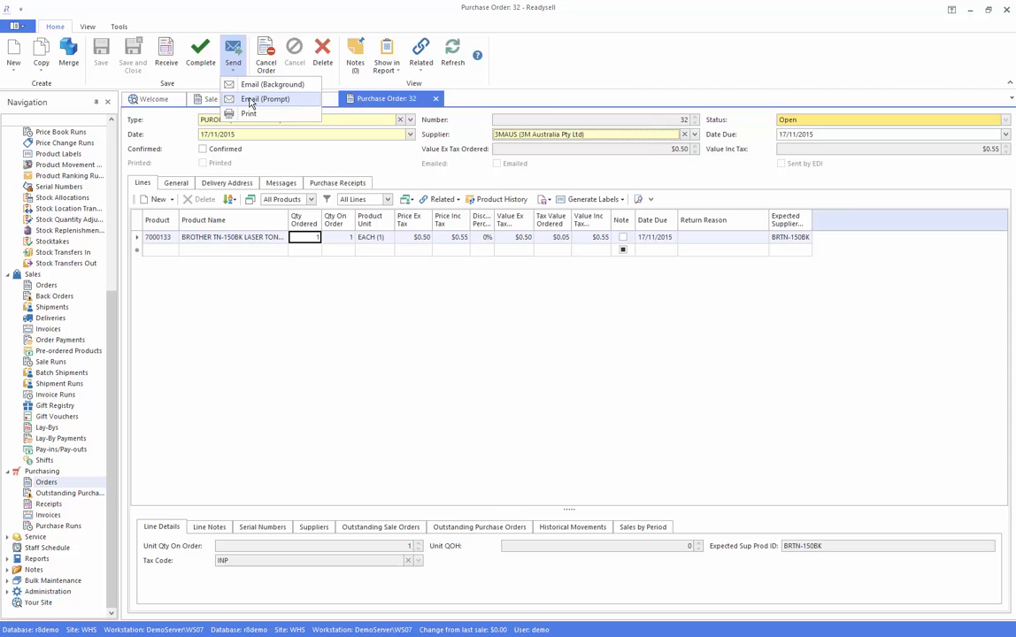
left_click(387, 66)
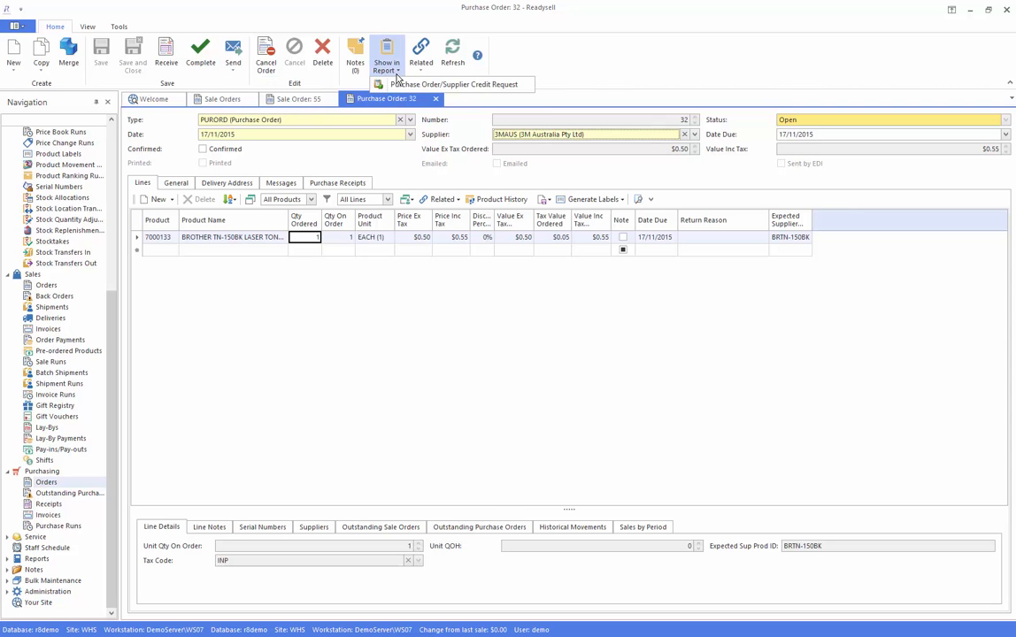
left_click(416, 87)
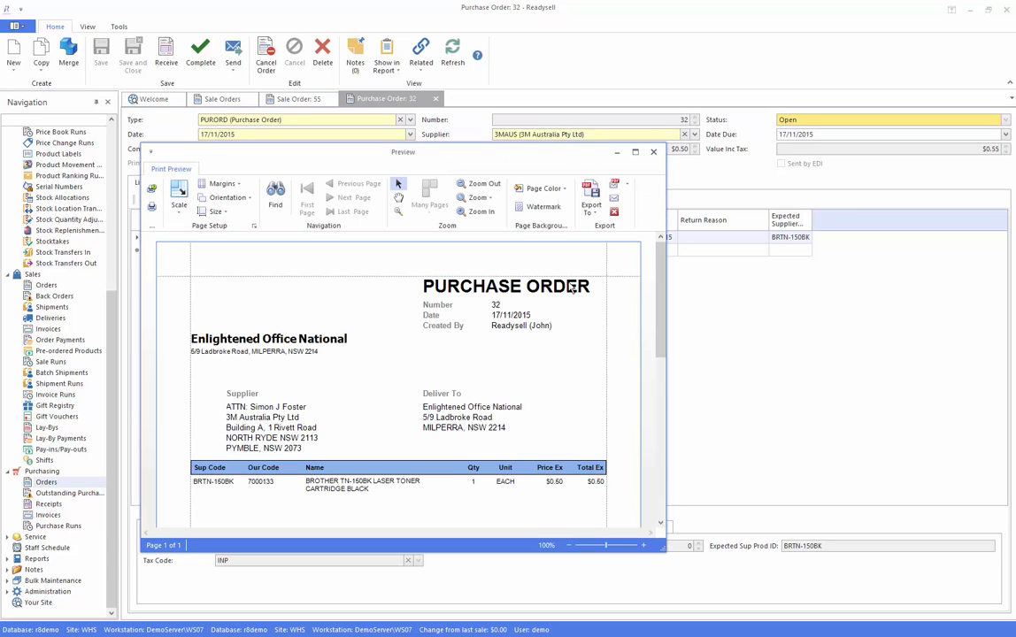
left_click(653, 151)
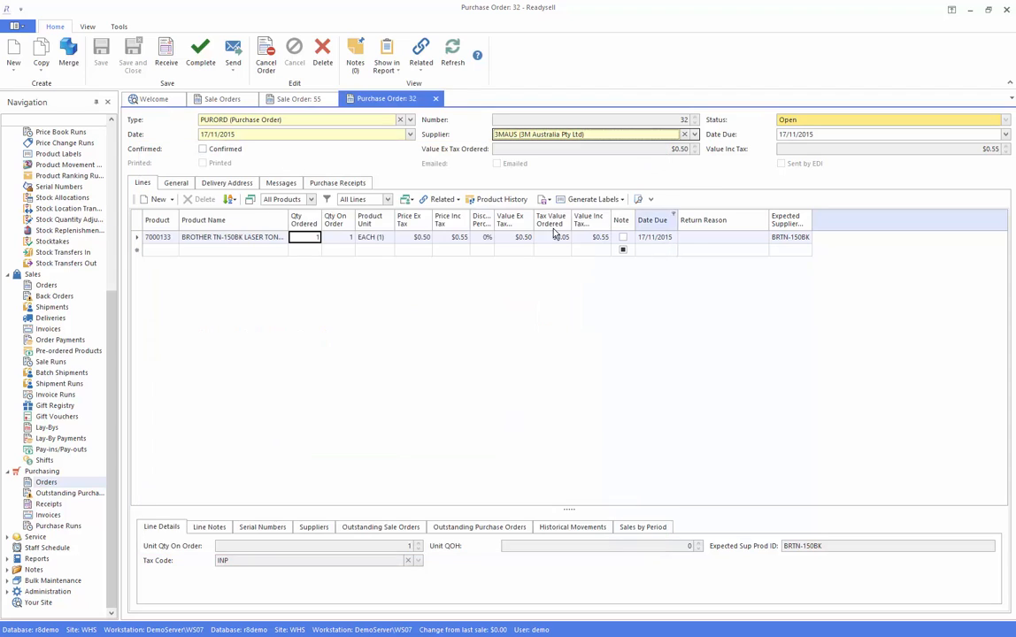
Complete the purchase order with supplier invoice "test", and refresh the related sale order
left_click(200, 53)
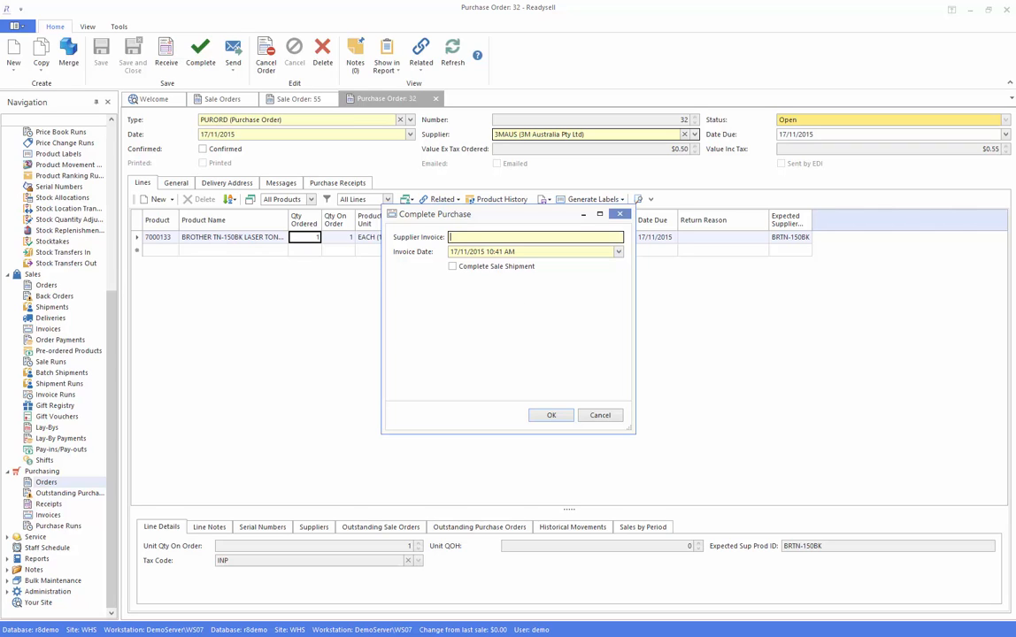
left_click(551, 416)
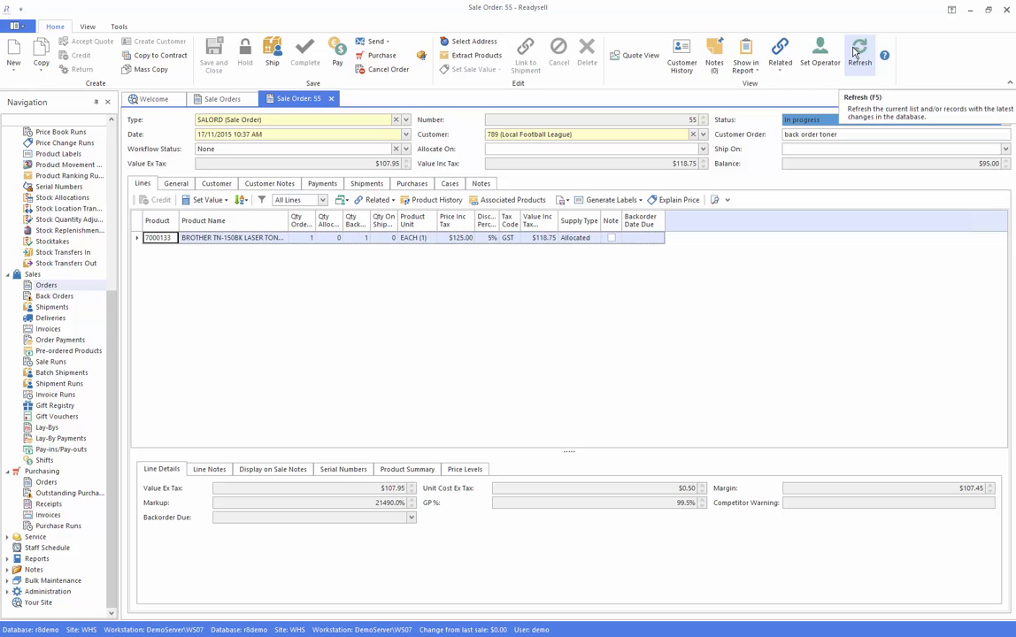
left_click(857, 53)
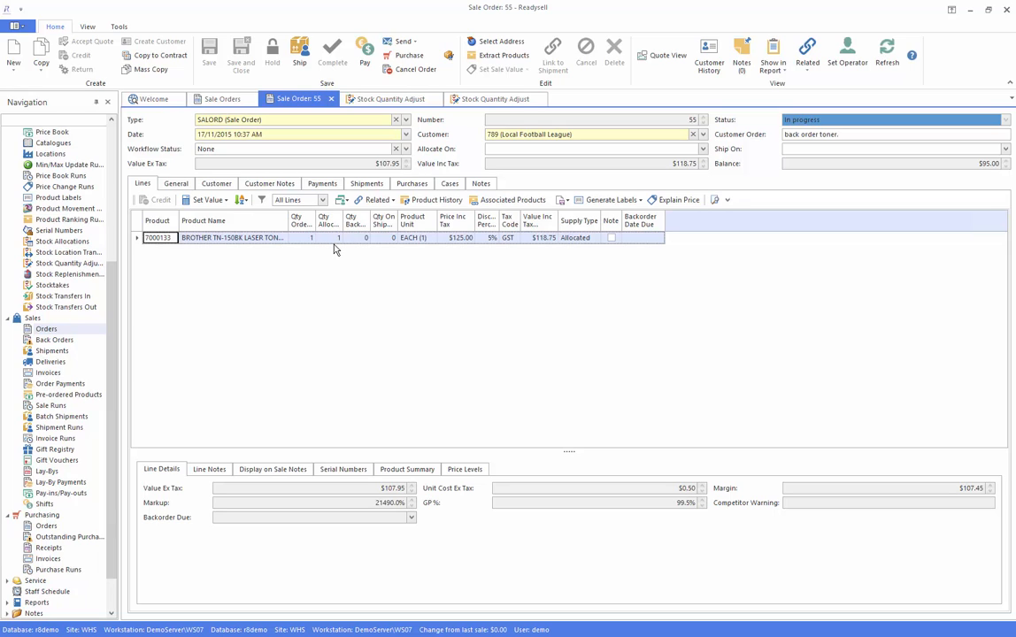
Add a $95.00 payment for the outstanding balance of the sale order, tendered as 1 CASH, and complete it
left_click(363, 58)
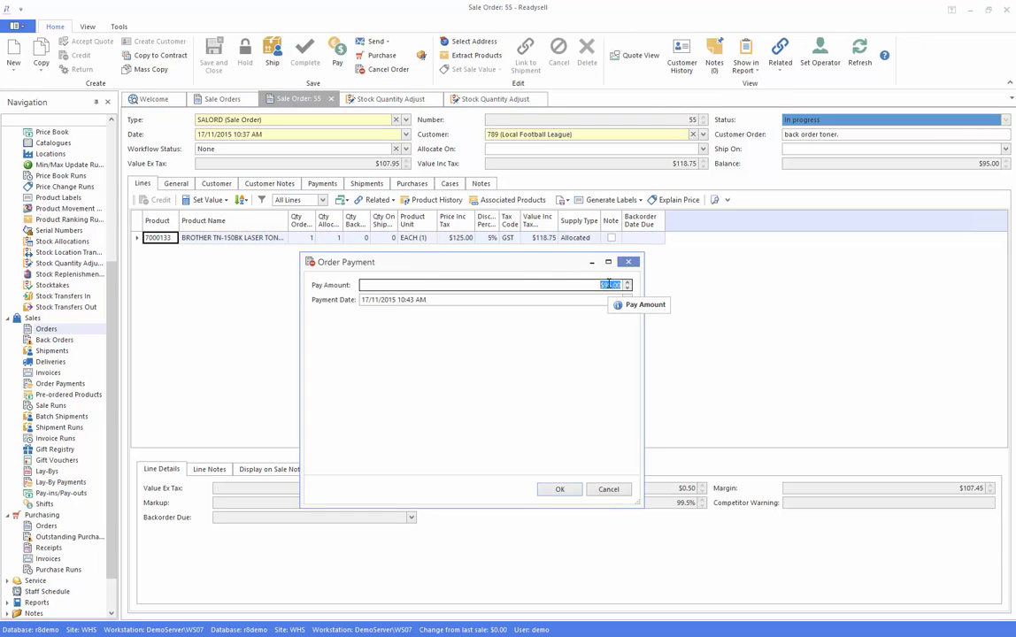
left_click(560, 489)
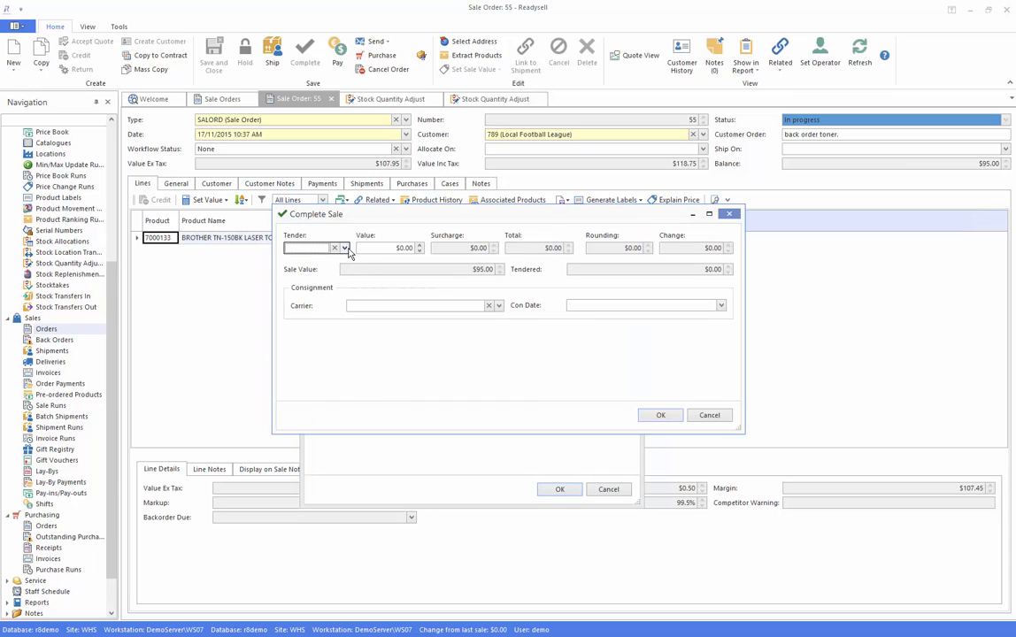
left_click(346, 248)
left_click(325, 273)
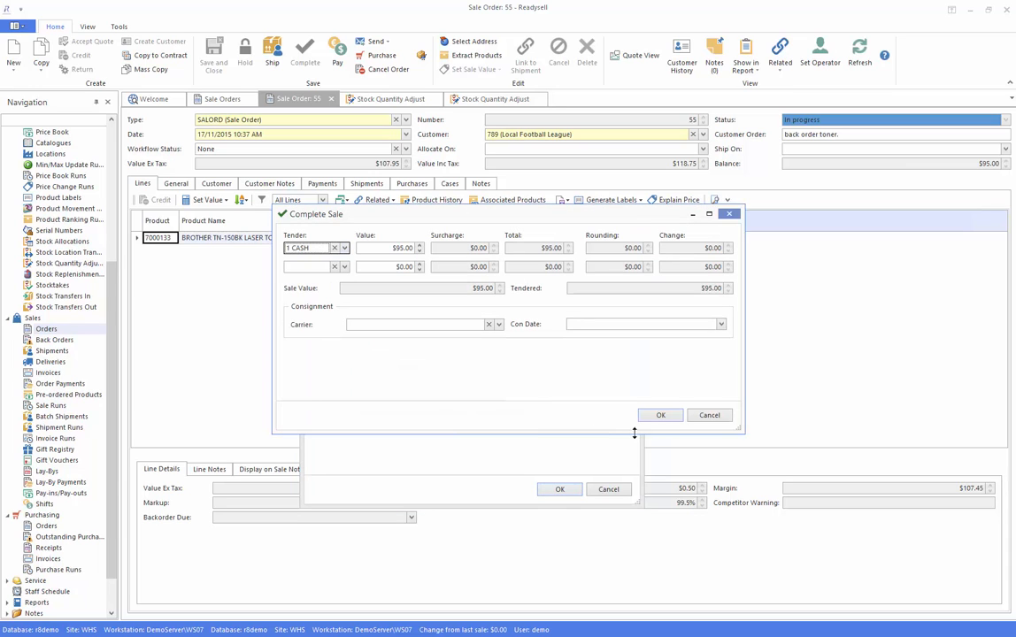
left_click(660, 415)
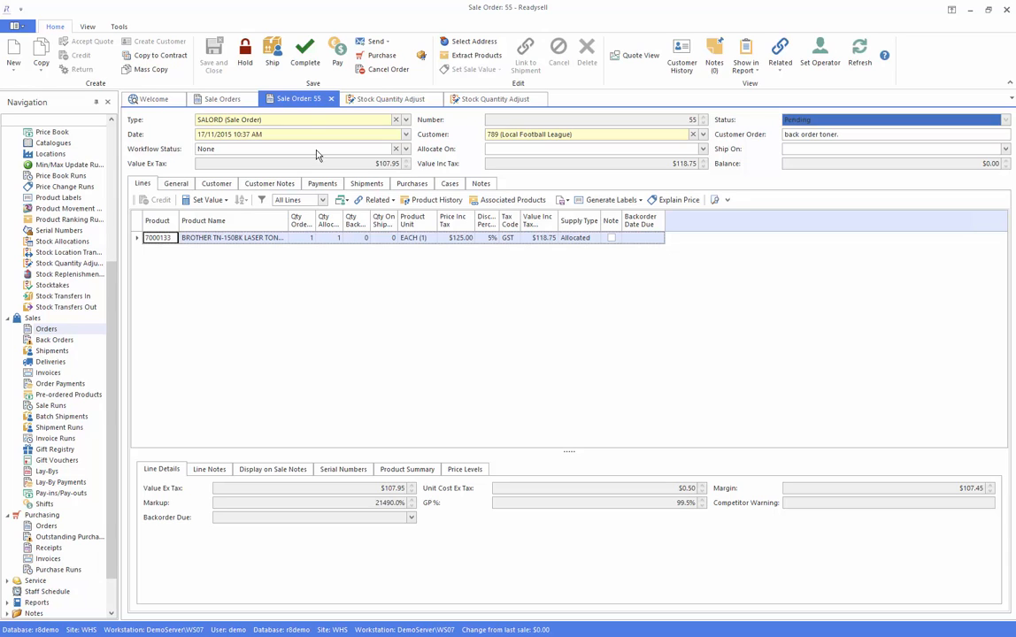
Ship the sale order without adding the FROUT product, and complete the shipment with the default invoice date
left_click(273, 49)
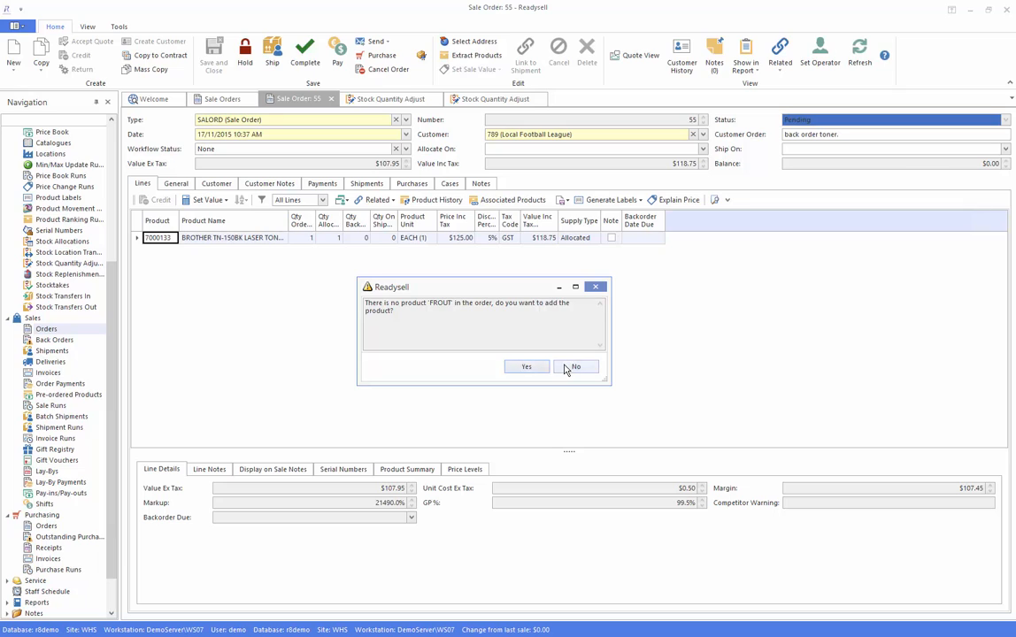
left_click(571, 368)
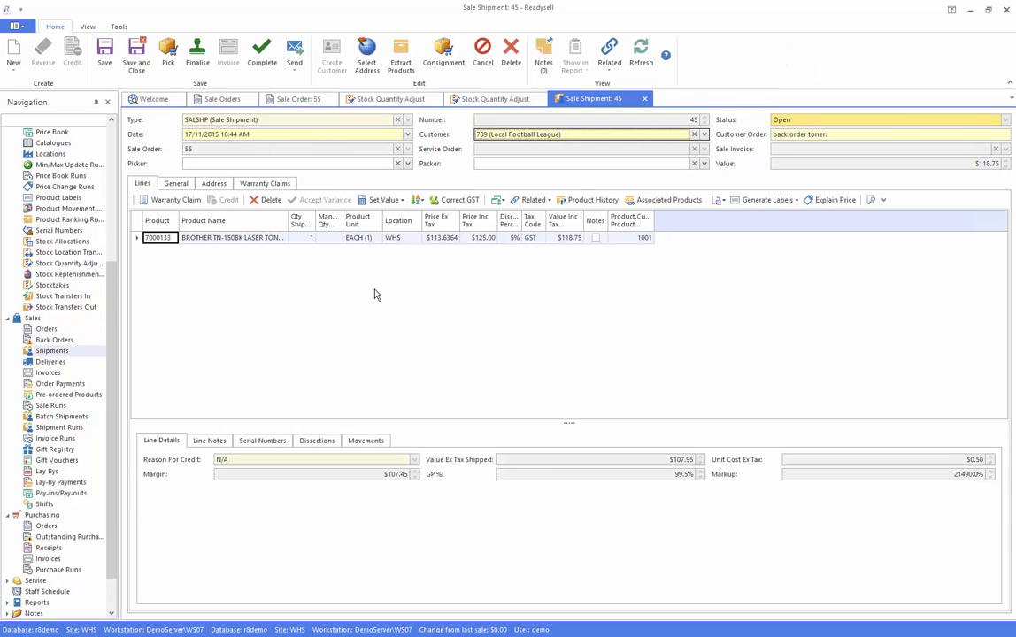
left_click(263, 48)
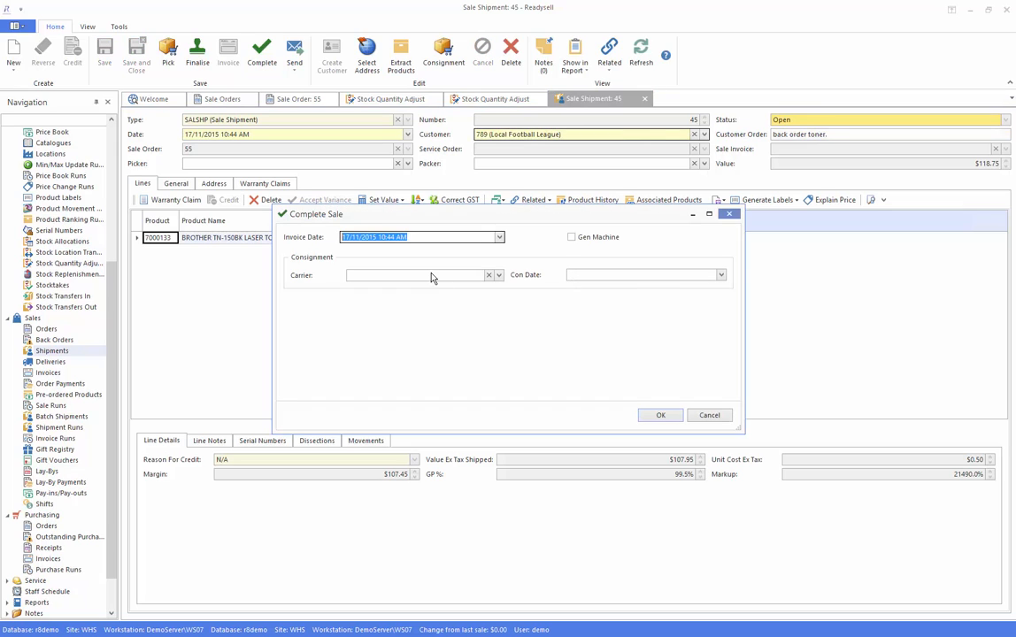
left_click(658, 415)
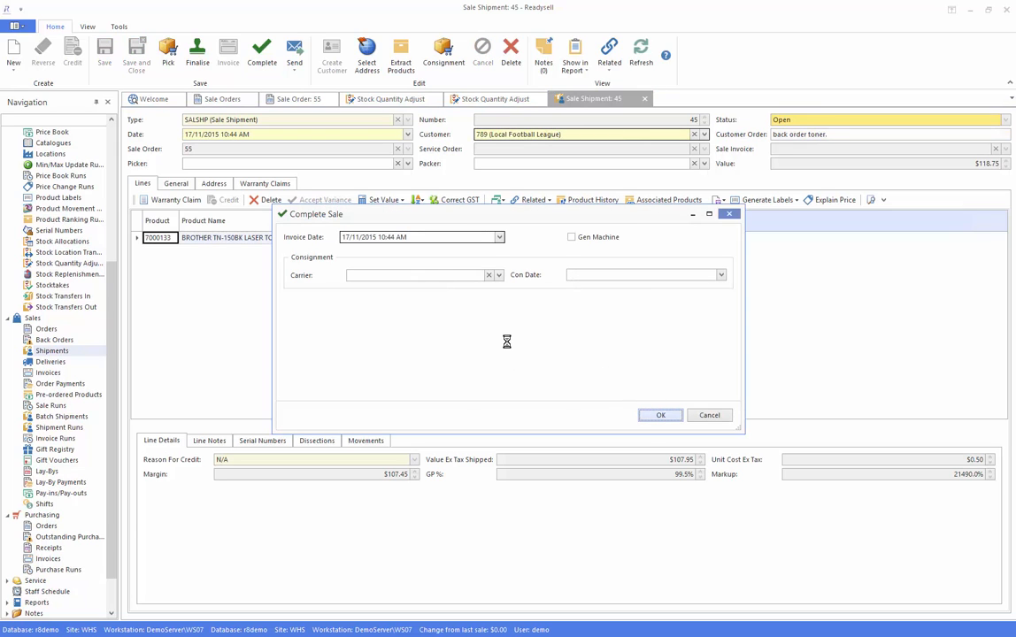